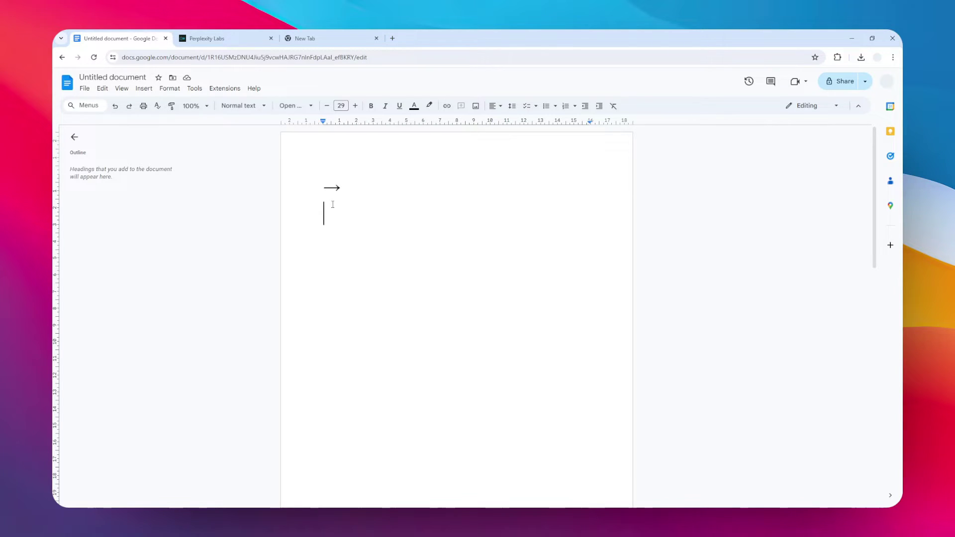
- Insert the ↔ left-right arrow from Special characters under Symbol > Arrows
{"action": "left_click", "coordinate": [143, 88]}
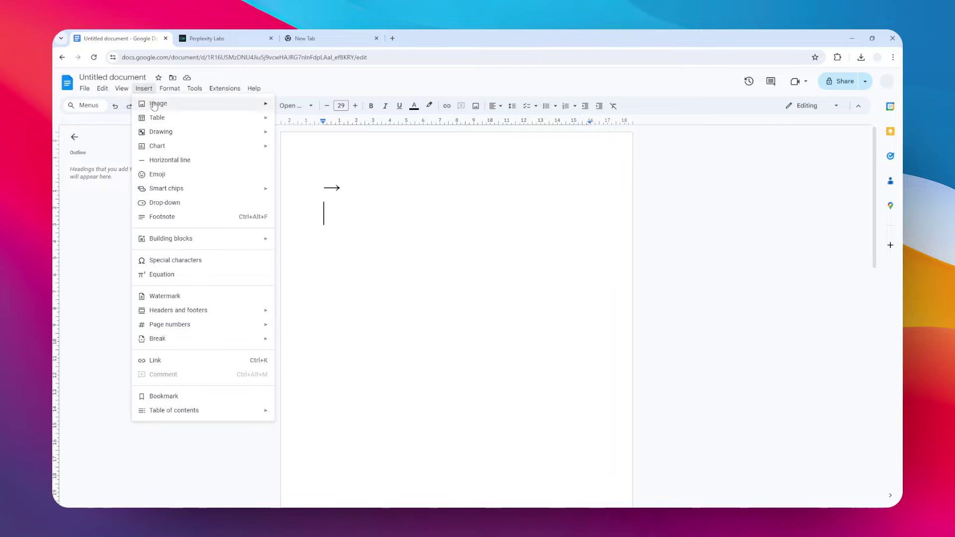
{"action": "left_click", "coordinate": [194, 263]}
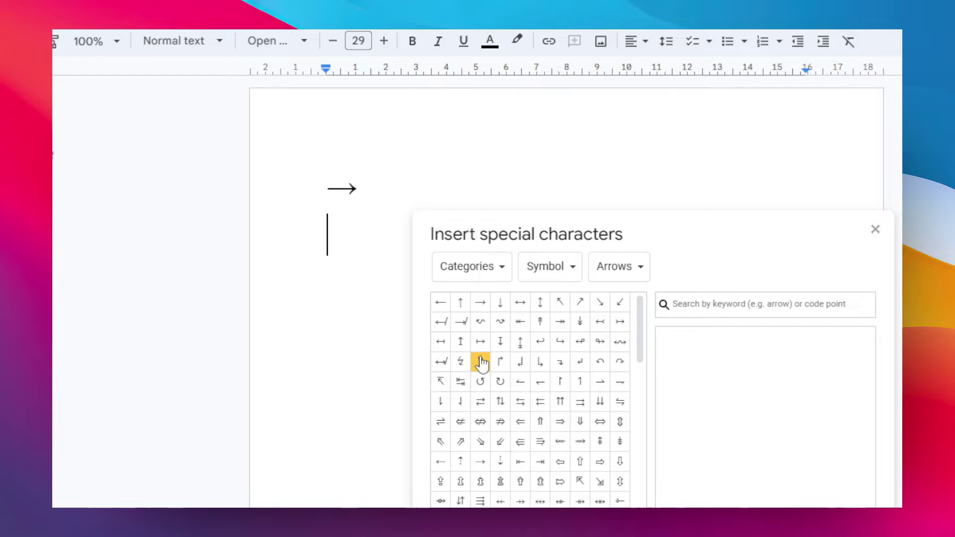
{"action": "left_click", "coordinate": [520, 306]}
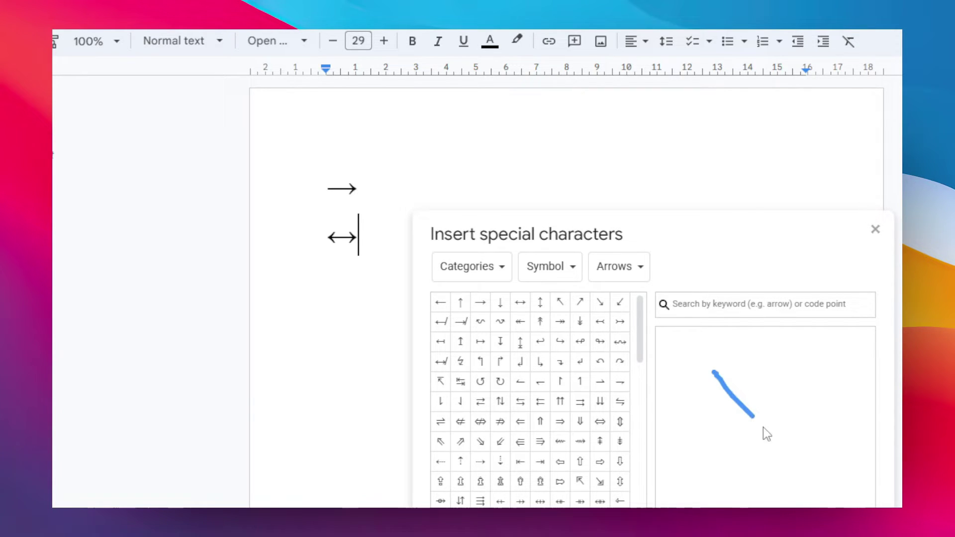
- Sketch an arrow to find and insert the ↘ south-east arrow, then close the picker
{"action": "mouse_move", "coordinate": [803, 422]}
{"action": "left_mouse_down"}
{"action": "mouse_move", "coordinate": [814, 478]}
{"action": "mouse_move", "coordinate": [749, 471]}
{"action": "left_mouse_up"}
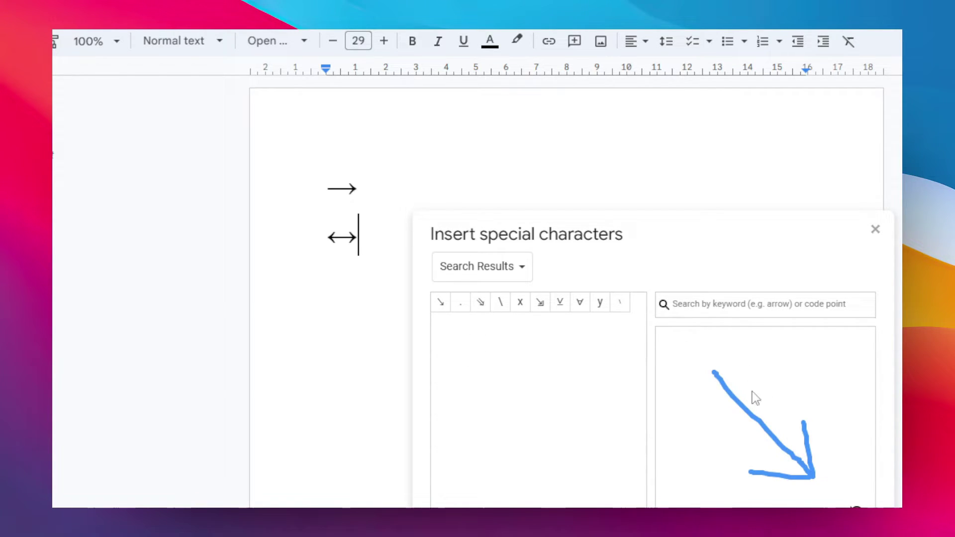
{"action": "left_click", "coordinate": [452, 304]}
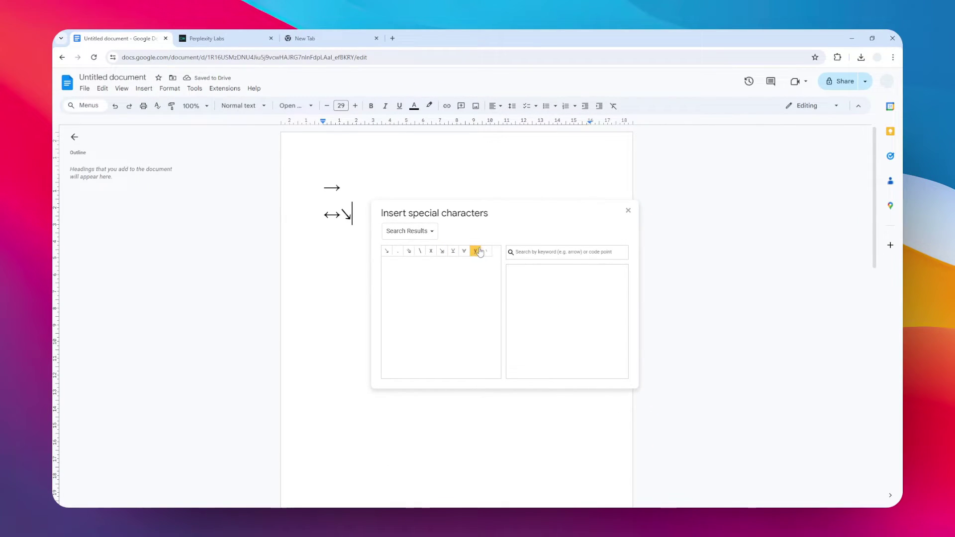
{"action": "left_click", "coordinate": [627, 212]}
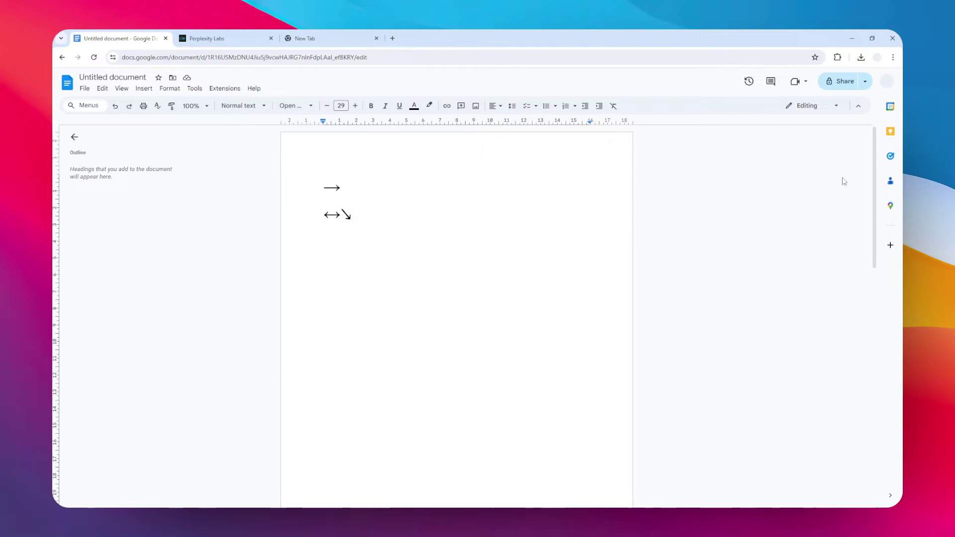
{"action": "left_click_drag", "start_coordinate": [874, 188], "coordinate": [860, 368]}
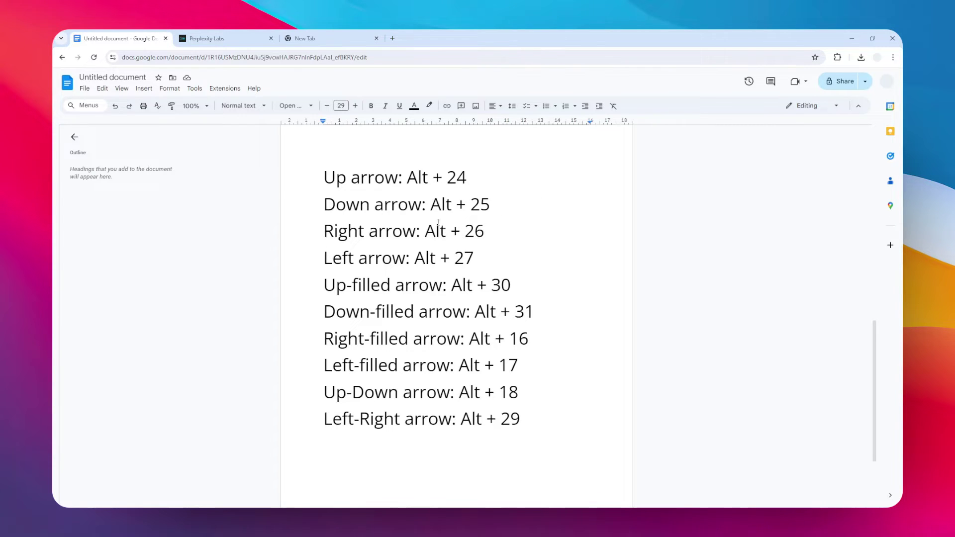
- Place the cursor at the end of the 'Right arrow: Alt + 26' line
{"action": "left_click", "coordinate": [505, 225]}
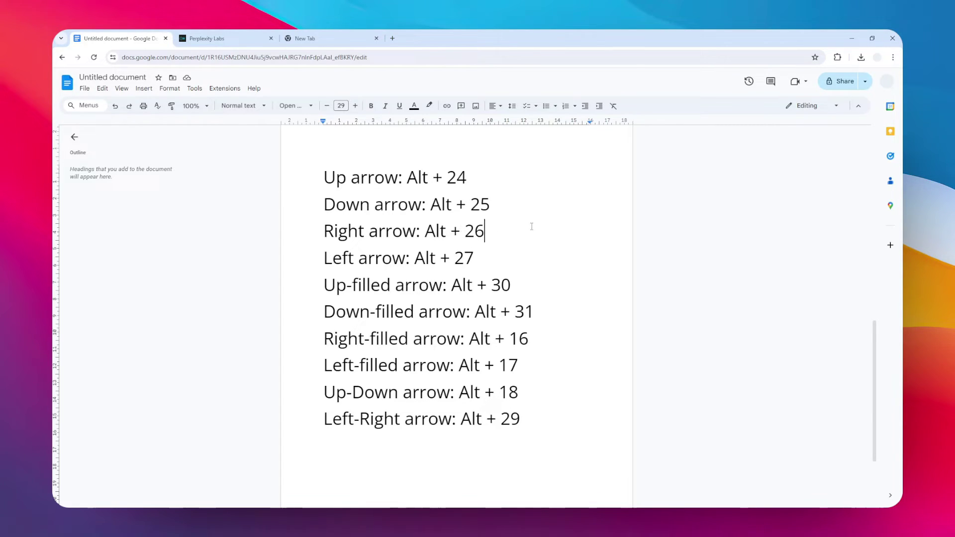
{"action": "double_click", "coordinate": [479, 232]}
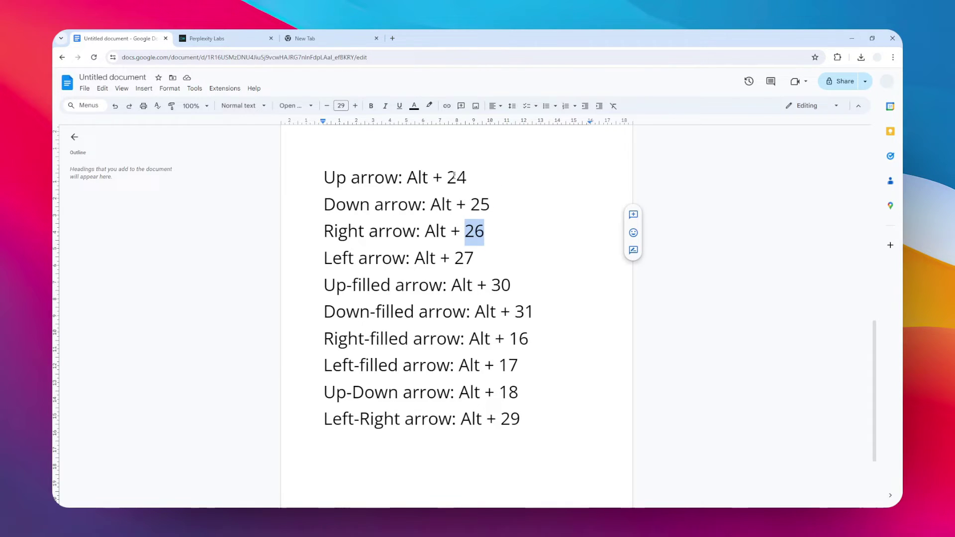
{"action": "left_click", "coordinate": [495, 229]}
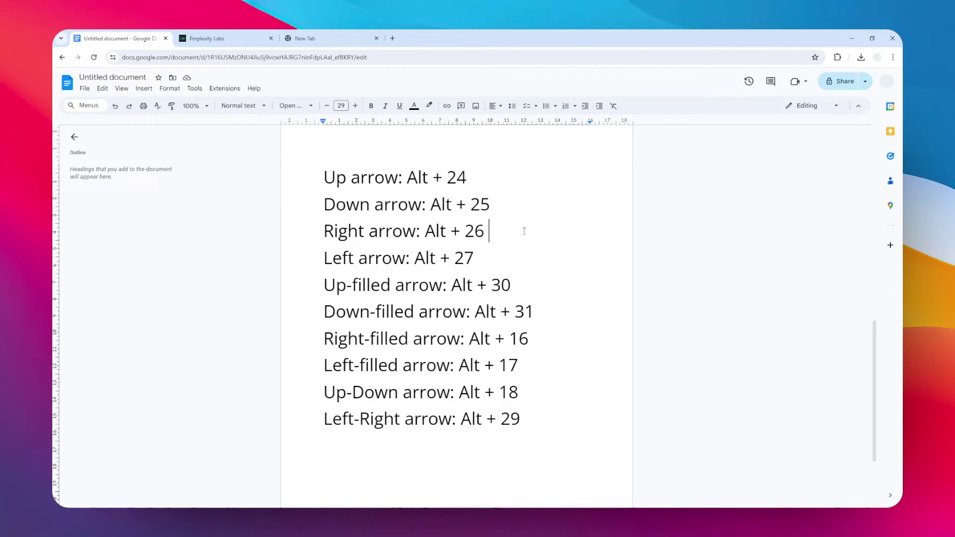
{"action": "type", "text": "→"}
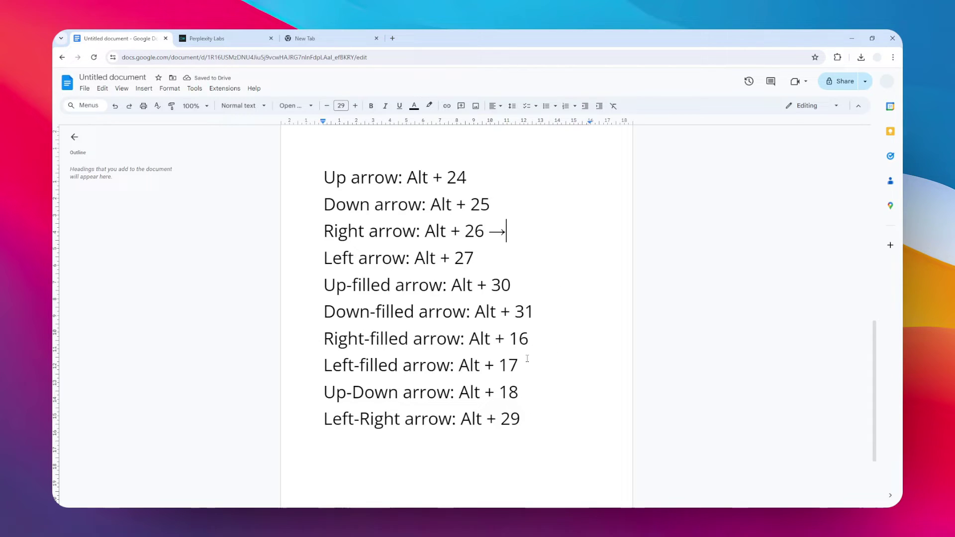
- Finish the Left-Right arrow line after Alt + 29, then add a new line and a page break
{"action": "left_click", "coordinate": [561, 408]}
{"action": "type", "text": "↔"}
{"action": "scroll", "coordinate": [875, 386], "scroll_direction": "down", "scroll_amount": 2}
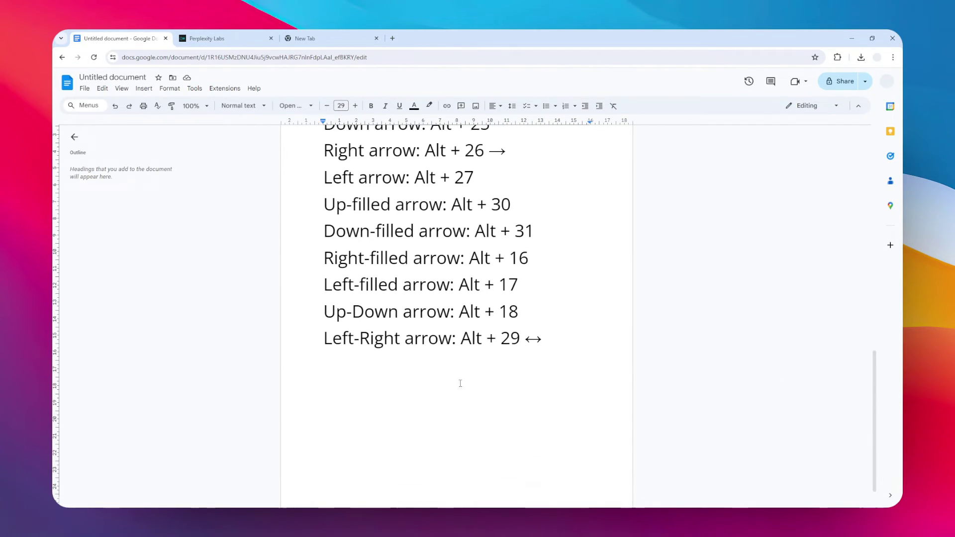
{"action": "key", "text": "Return"}
{"action": "key", "text": "ctrl+Return"}
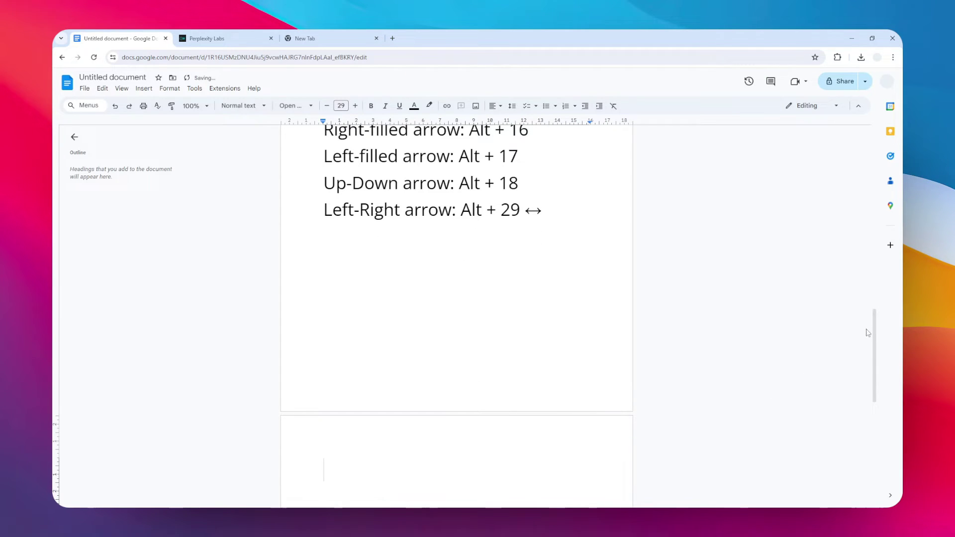
{"action": "left_click_drag", "start_coordinate": [867, 334], "coordinate": [868, 380]}
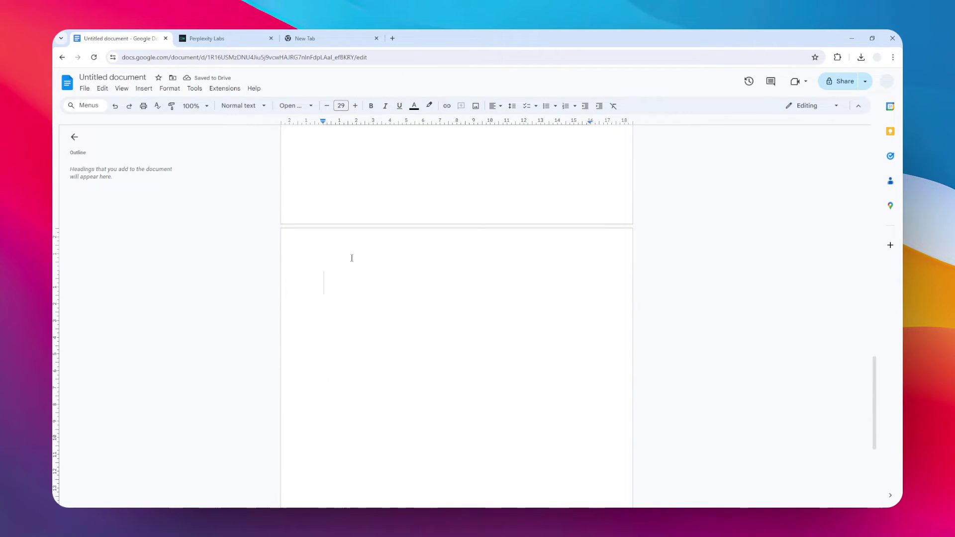
- Create a new drawing from Insert > Drawing > New
{"action": "left_click", "coordinate": [143, 89]}
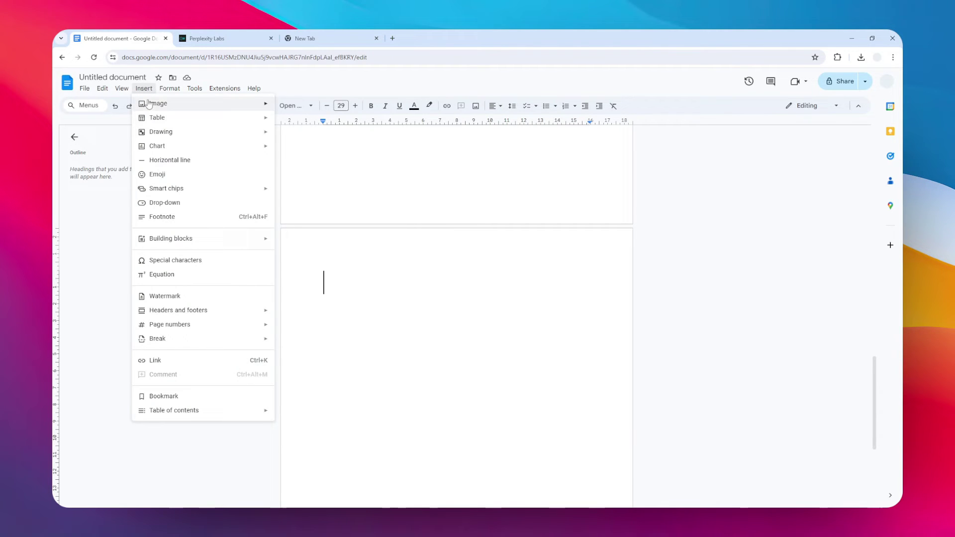
{"action": "mouse_move", "coordinate": [161, 132]}
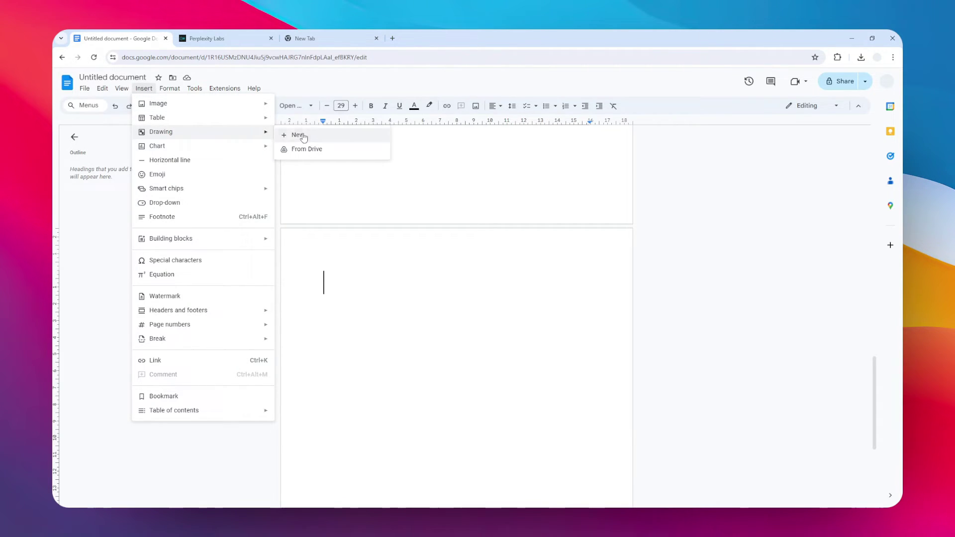
{"action": "left_click", "coordinate": [304, 137]}
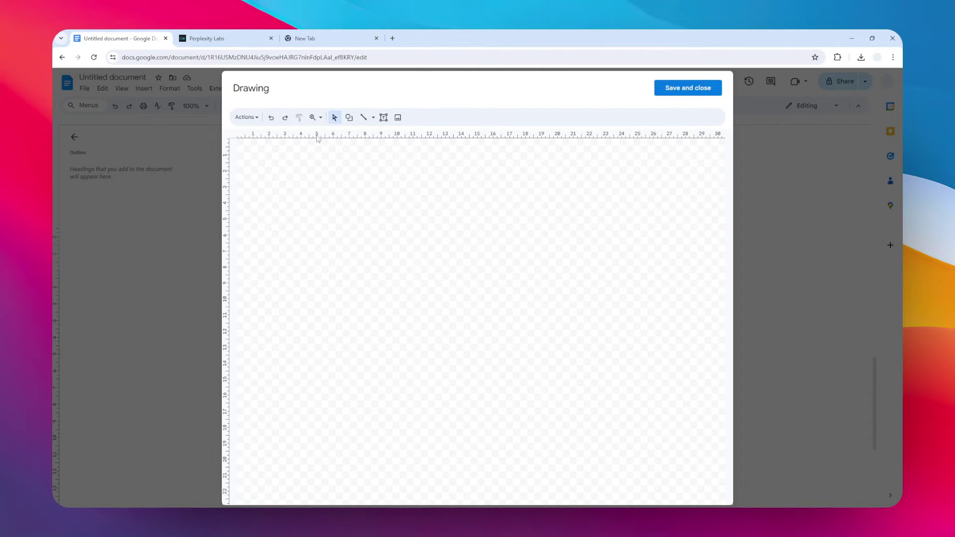
- Draw a horizontal arrow across the drawing canvas
{"action": "left_click", "coordinate": [372, 119]}
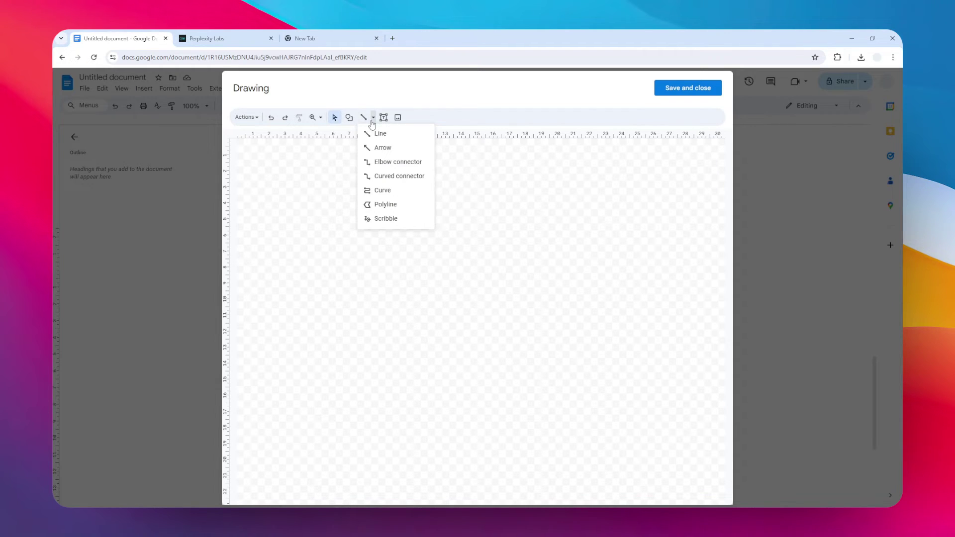
{"action": "left_click", "coordinate": [387, 149]}
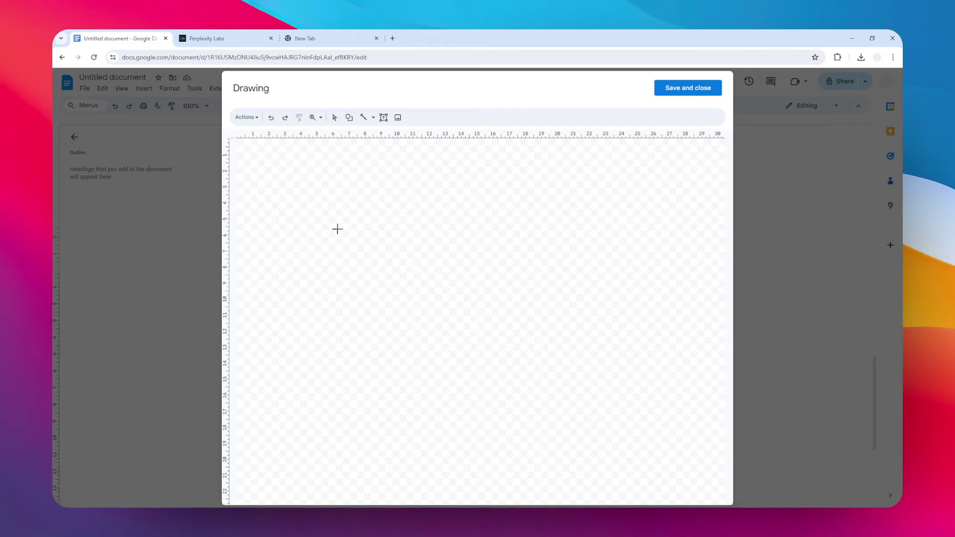
{"action": "left_click_drag", "start_coordinate": [353, 232], "coordinate": [498, 229]}
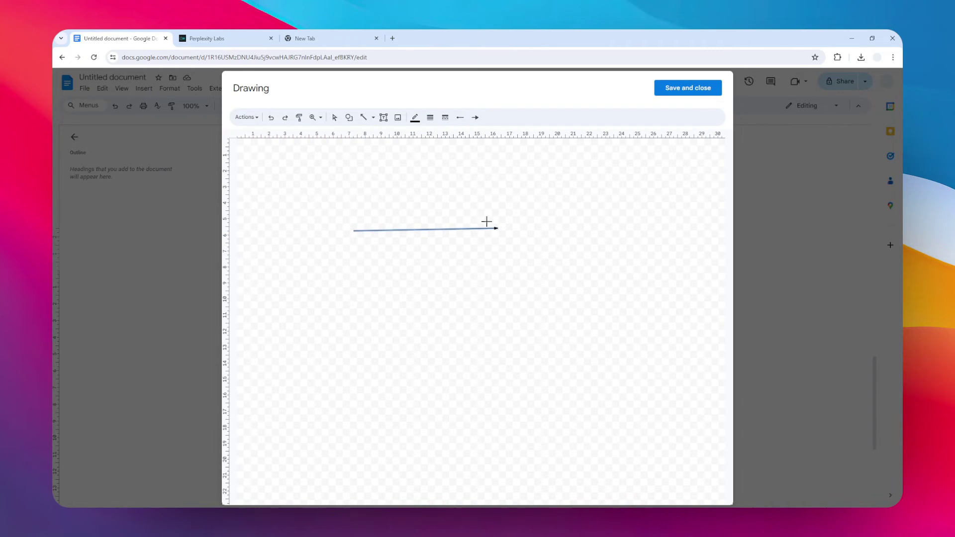
- Give the arrow an 8px line weight and a red line colour
{"action": "left_click", "coordinate": [429, 116]}
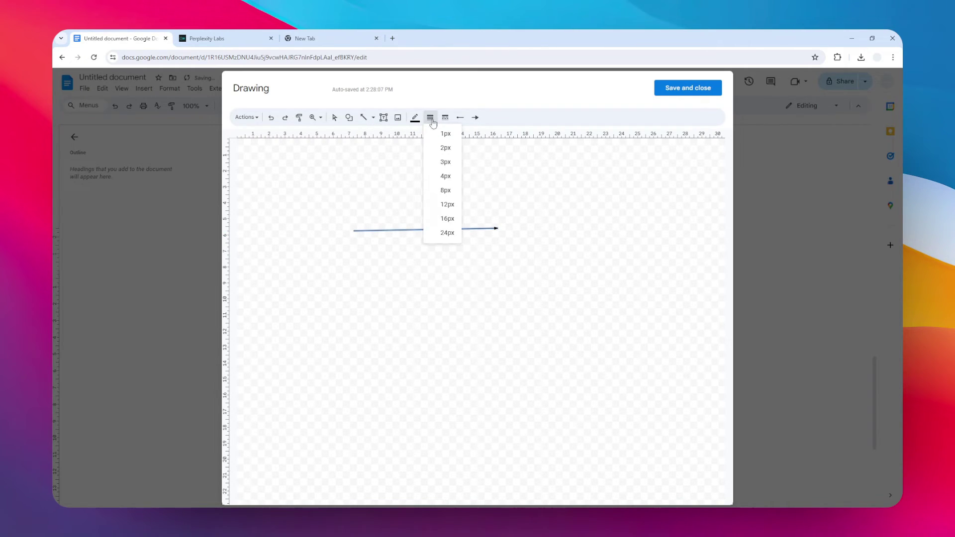
{"action": "left_click", "coordinate": [447, 195]}
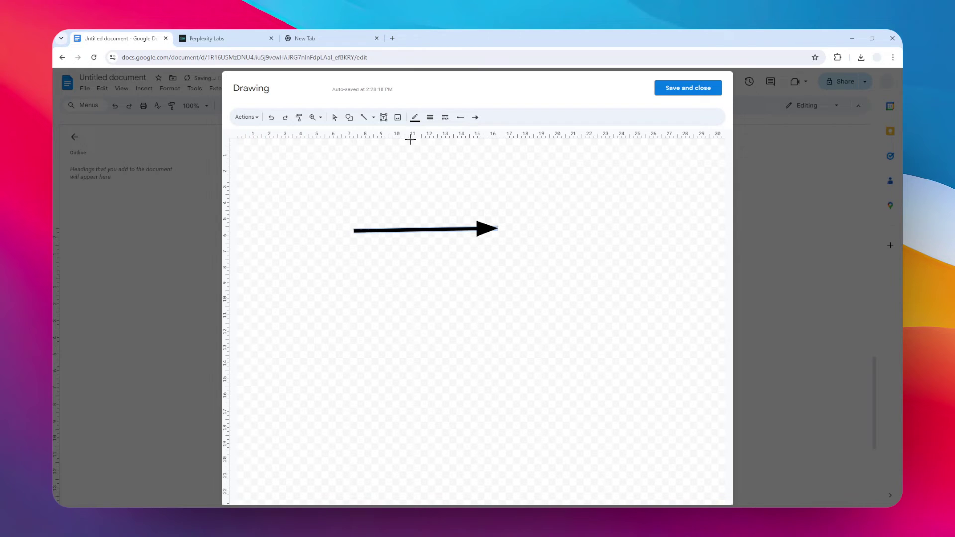
{"action": "left_click", "coordinate": [415, 118]}
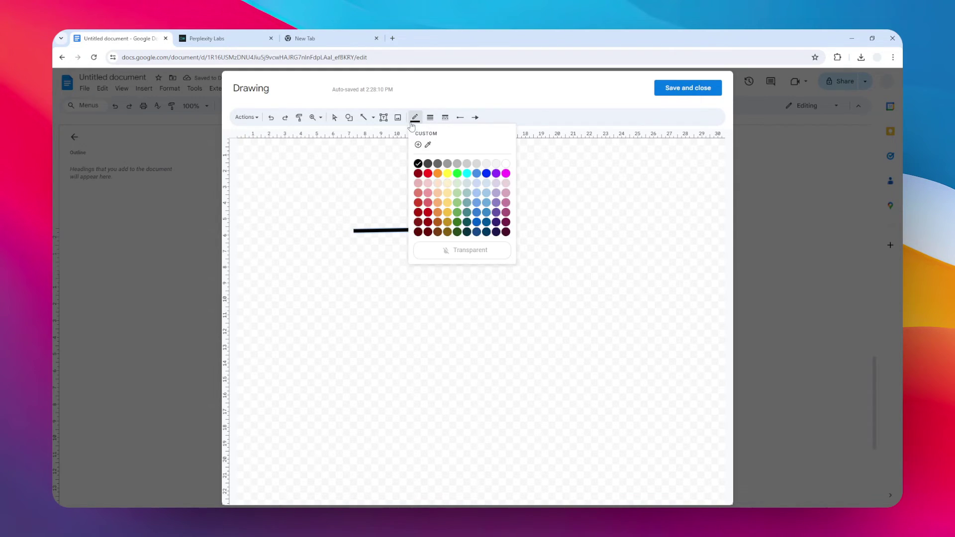
{"action": "left_click", "coordinate": [424, 172]}
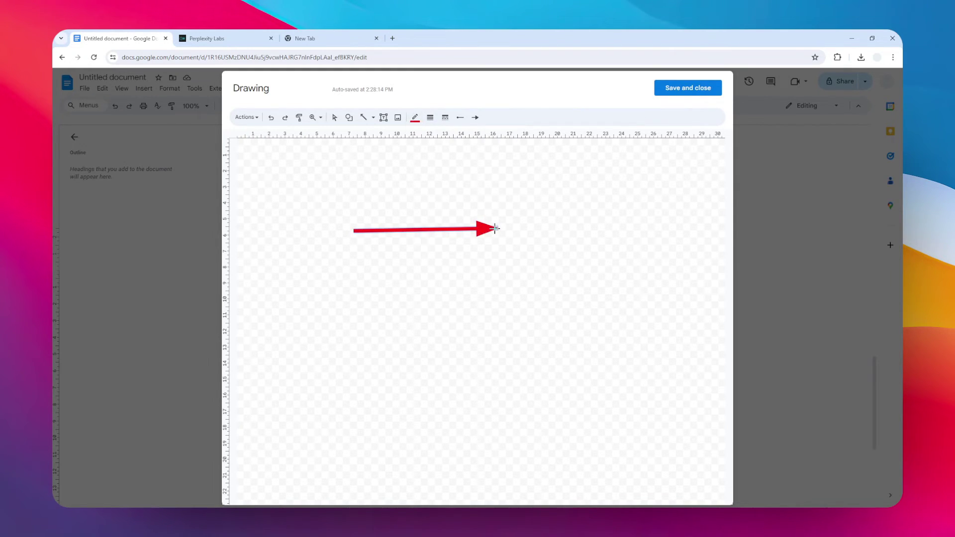
- Make the arrow's line dashed and start it with a filled circle
{"action": "left_click_drag", "start_coordinate": [494, 228], "coordinate": [496, 229]}
{"action": "left_click", "coordinate": [445, 117]}
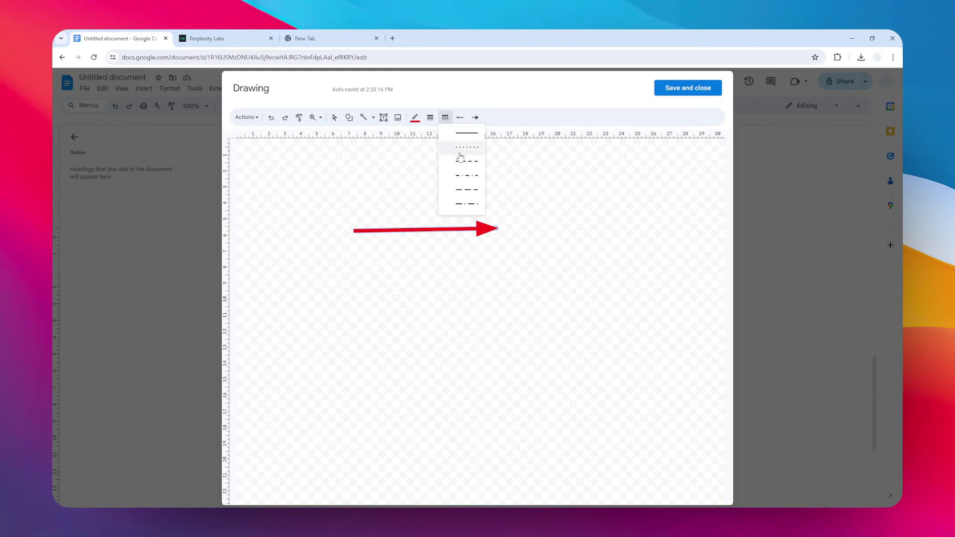
{"action": "left_click", "coordinate": [468, 163]}
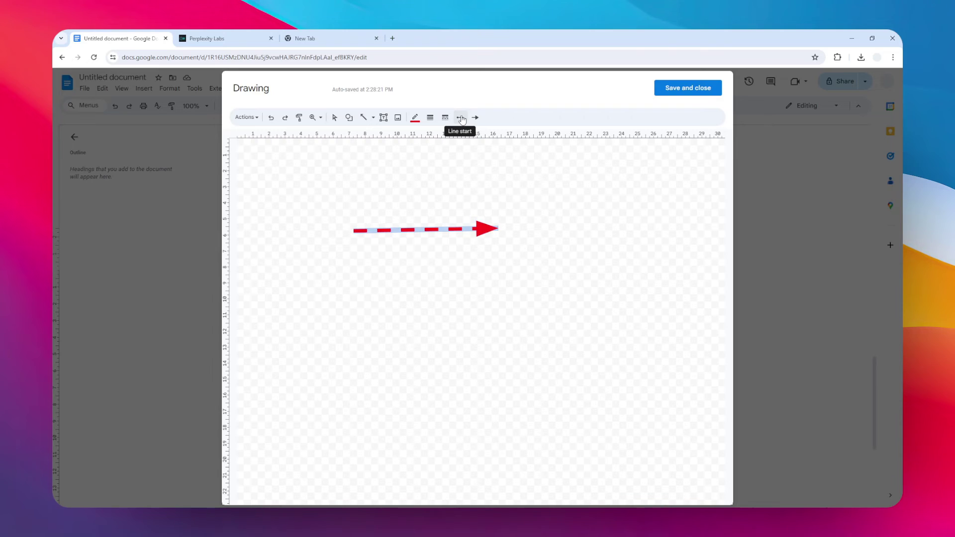
{"action": "left_click", "coordinate": [462, 120]}
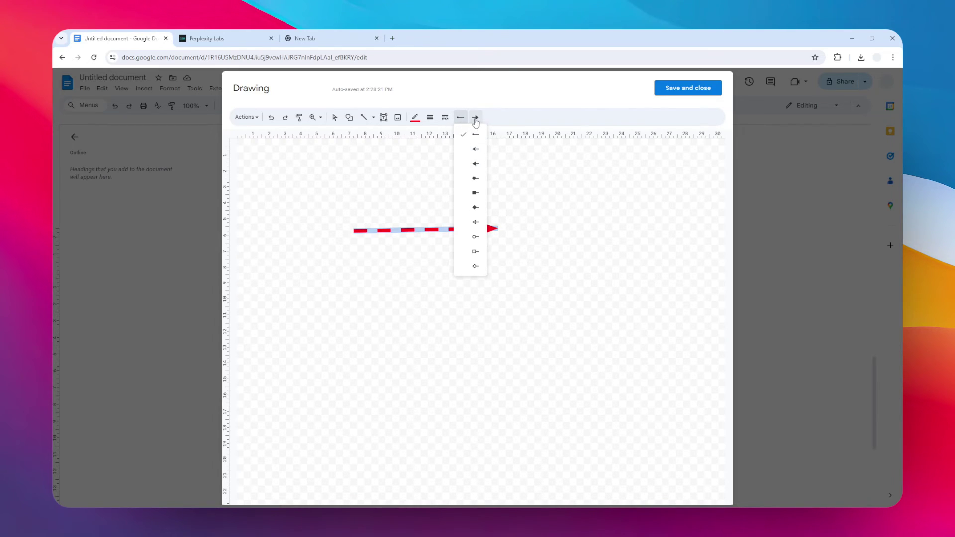
{"action": "left_click", "coordinate": [474, 178]}
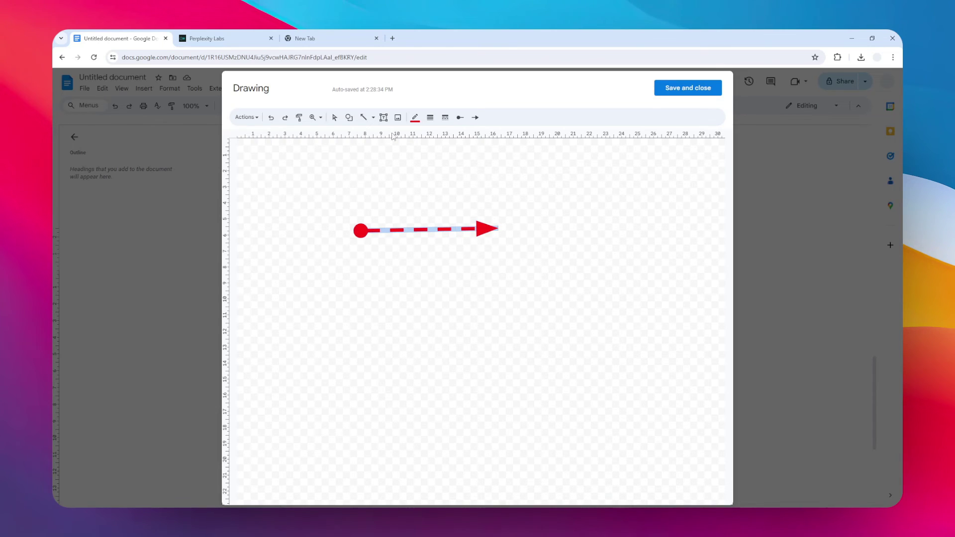
- Deselect the arrow and draw a plain line above it
{"action": "left_click", "coordinate": [373, 117]}
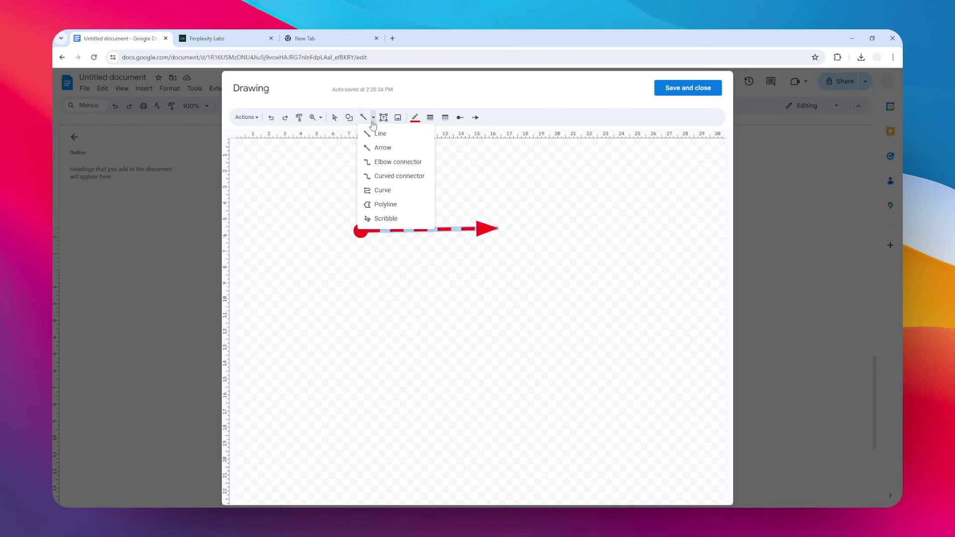
{"action": "left_click", "coordinate": [382, 147]}
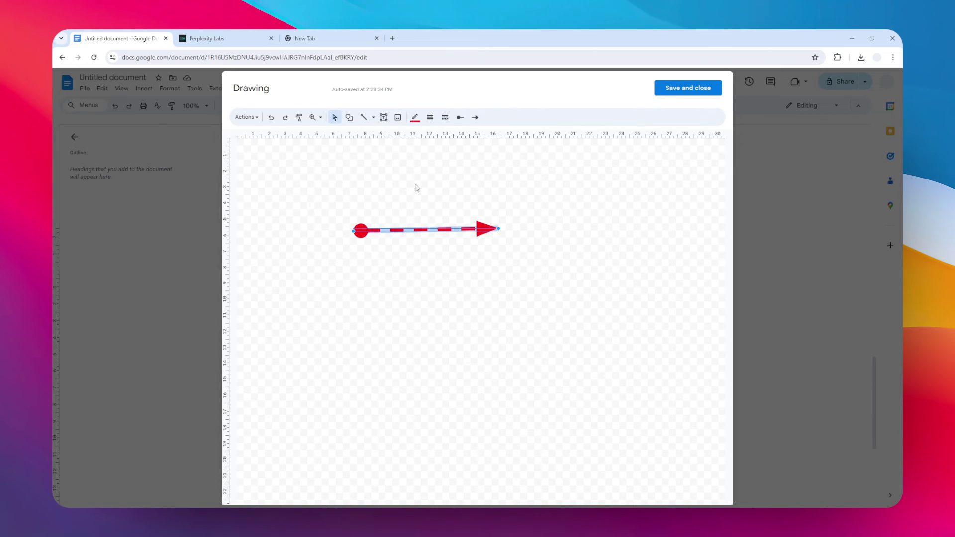
{"action": "left_click_drag", "start_coordinate": [358, 179], "coordinate": [448, 188]}
{"action": "left_click", "coordinate": [364, 117]}
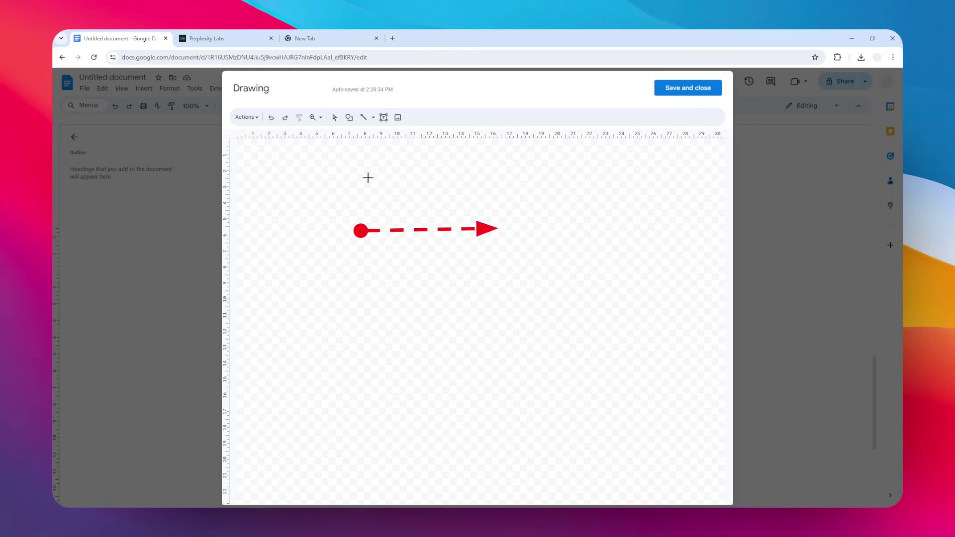
{"action": "left_click_drag", "start_coordinate": [367, 177], "coordinate": [496, 172]}
{"action": "left_click_drag", "start_coordinate": [498, 172], "coordinate": [498, 176]}
- Delete the stray line, then drag the dashed arrow's tip inward to shorten it
{"action": "left_click", "coordinate": [362, 230]}
{"action": "key", "text": "Delete"}
{"action": "left_click_drag", "start_coordinate": [506, 250], "coordinate": [336, 195]}
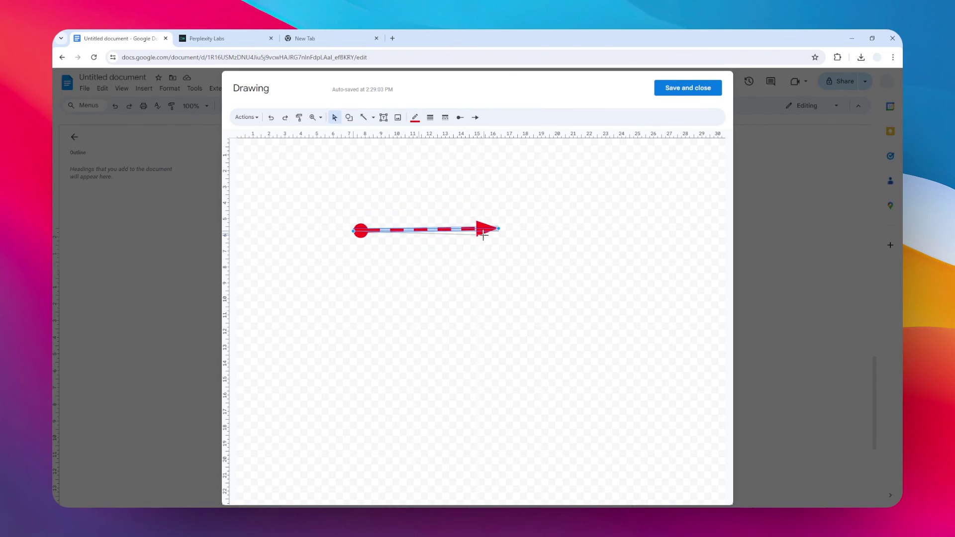
{"action": "mouse_move", "coordinate": [500, 228]}
{"action": "left_mouse_down"}
{"action": "mouse_move", "coordinate": [463, 288]}
{"action": "mouse_move", "coordinate": [497, 232]}
{"action": "mouse_move", "coordinate": [486, 230]}
{"action": "left_mouse_up"}
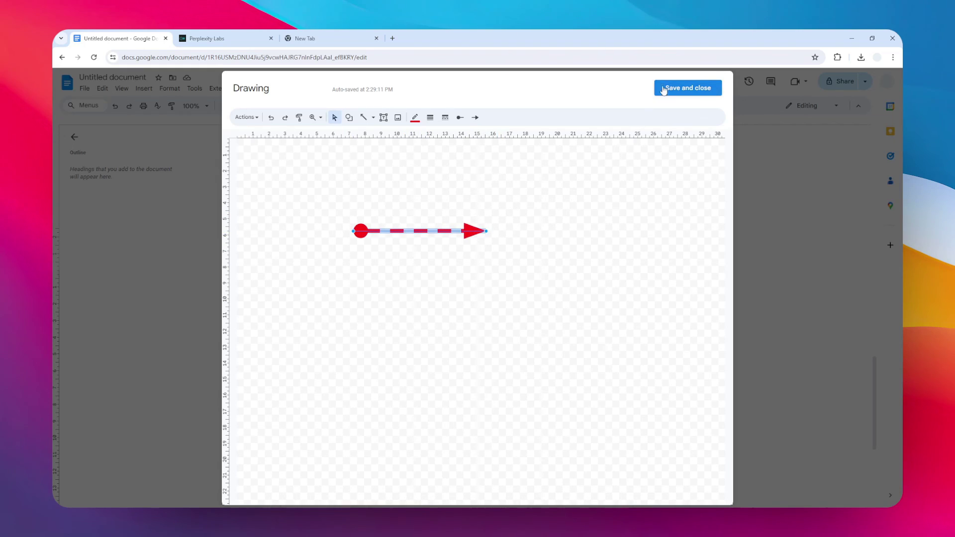
- Save the drawing into the document, then select and deselect the inserted arrow drawing
{"action": "left_click", "coordinate": [678, 92]}
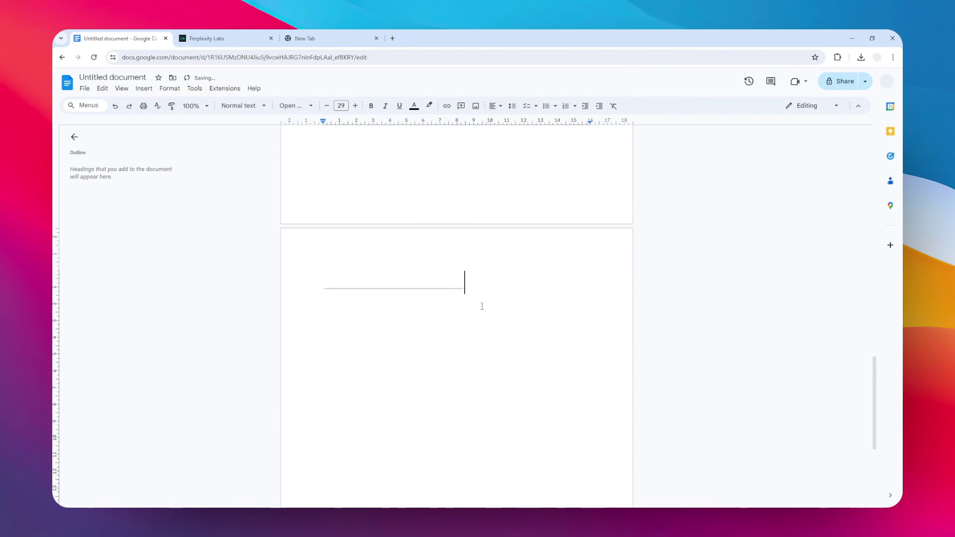
{"action": "left_click", "coordinate": [438, 282]}
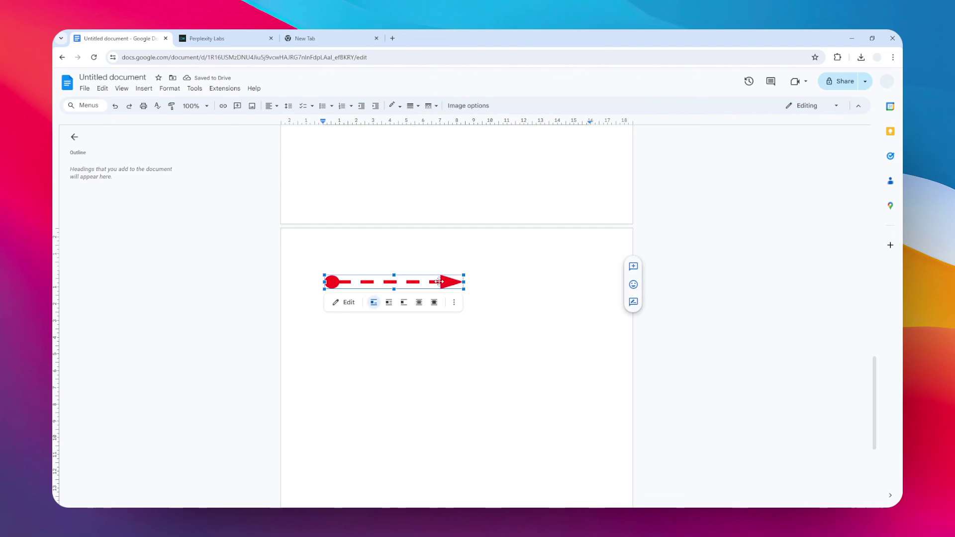
{"action": "left_click", "coordinate": [507, 275]}
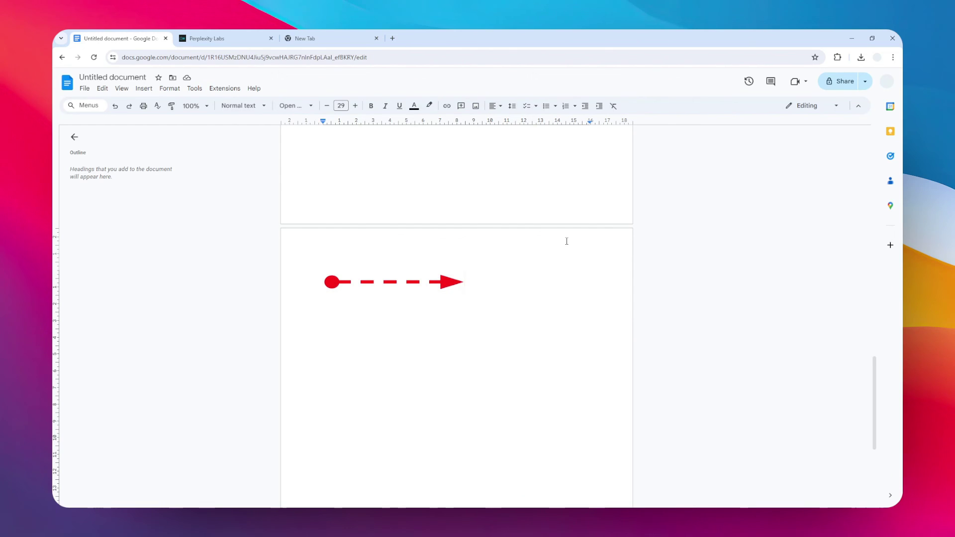
{"action": "scroll", "coordinate": [773, 310], "scroll_direction": "down", "scroll_amount": 2}
{"action": "left_click_drag", "start_coordinate": [871, 400], "coordinate": [878, 149]}
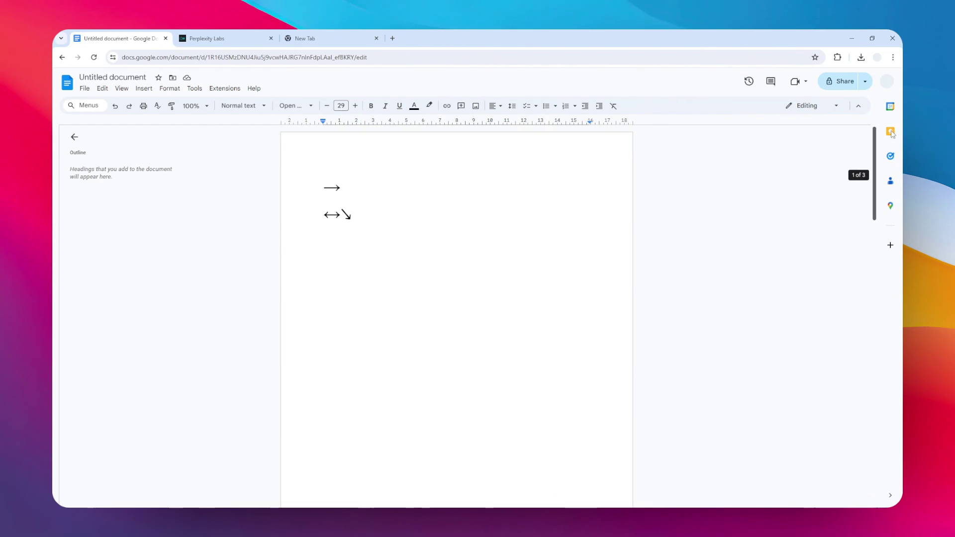